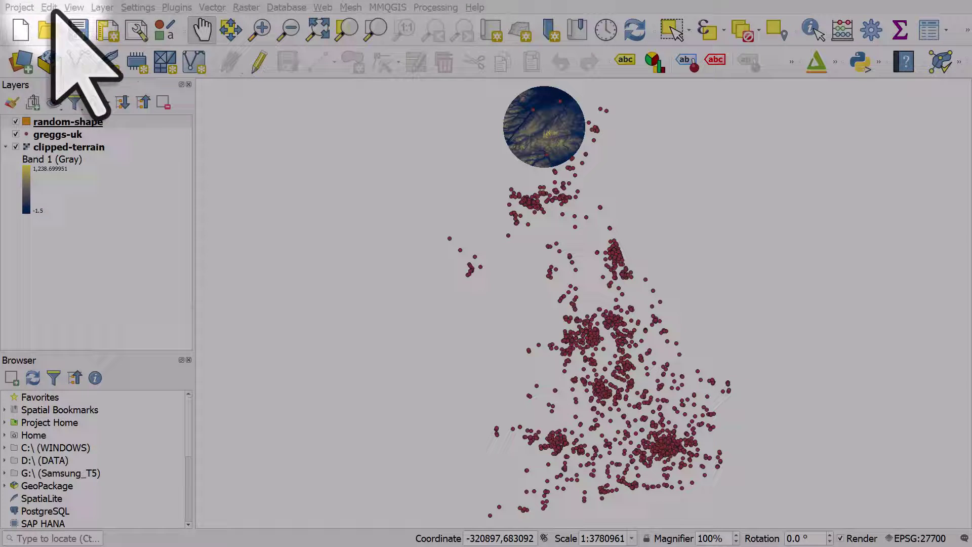
# Step: Open the Project menu from the QGIS menu bar
pyautogui.click(20, 8)
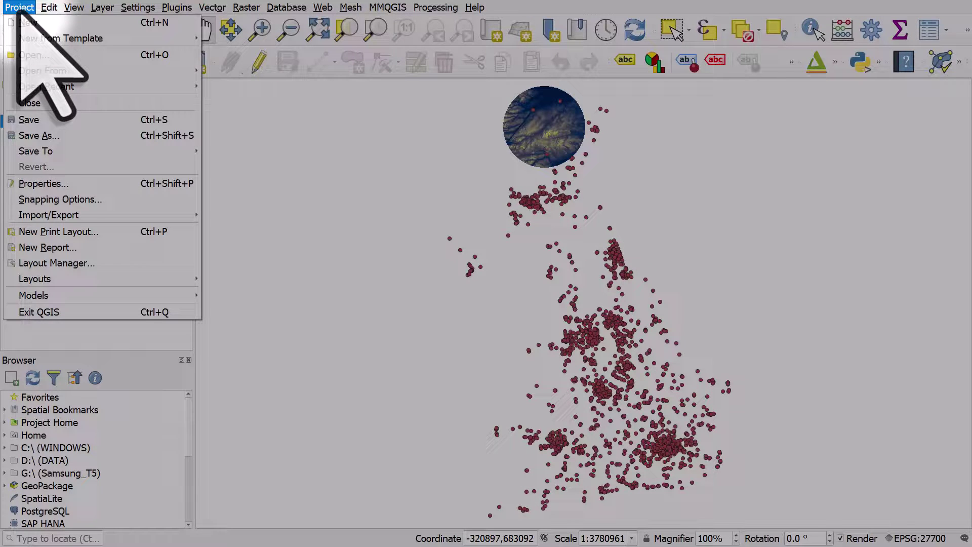
pyautogui.click(29, 120)
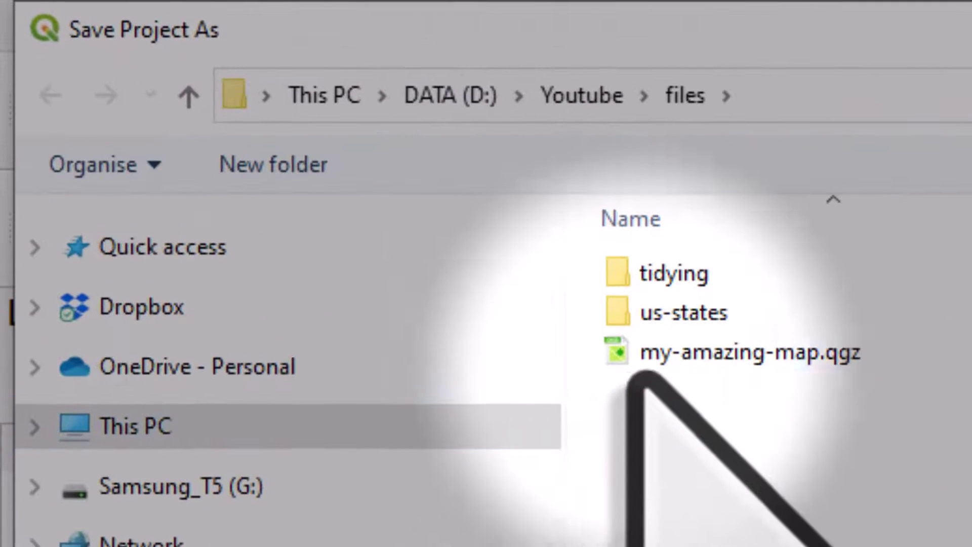
pyautogui.click(684, 352)
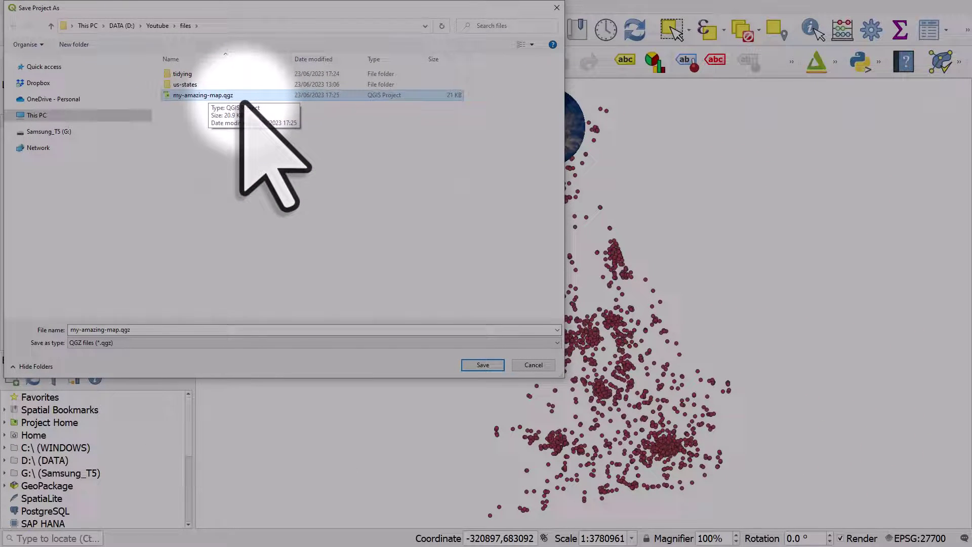
pyautogui.click(555, 9)
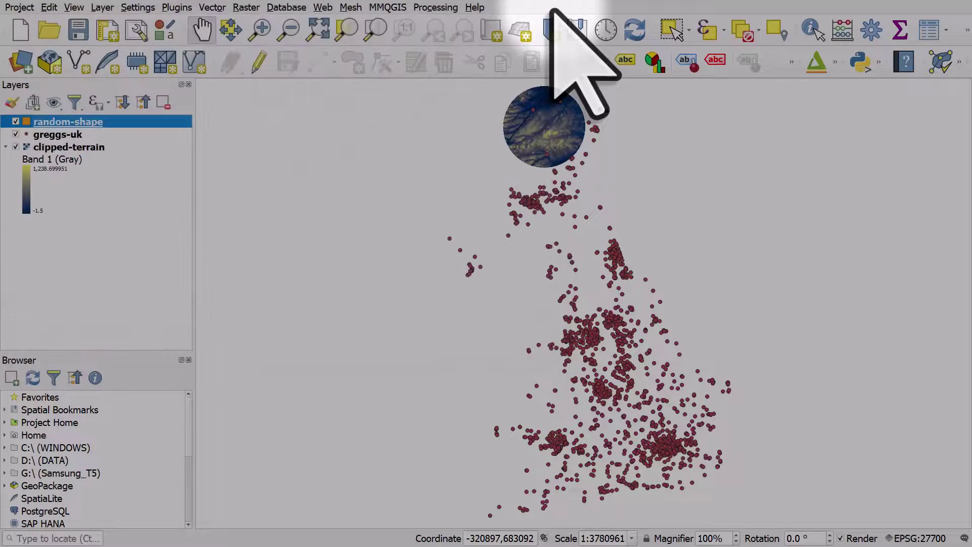
# Step: Start a new QGIS project and move the clipped-terrain, greggs-uk and random-shape files into tidying
pyautogui.click(21, 30)
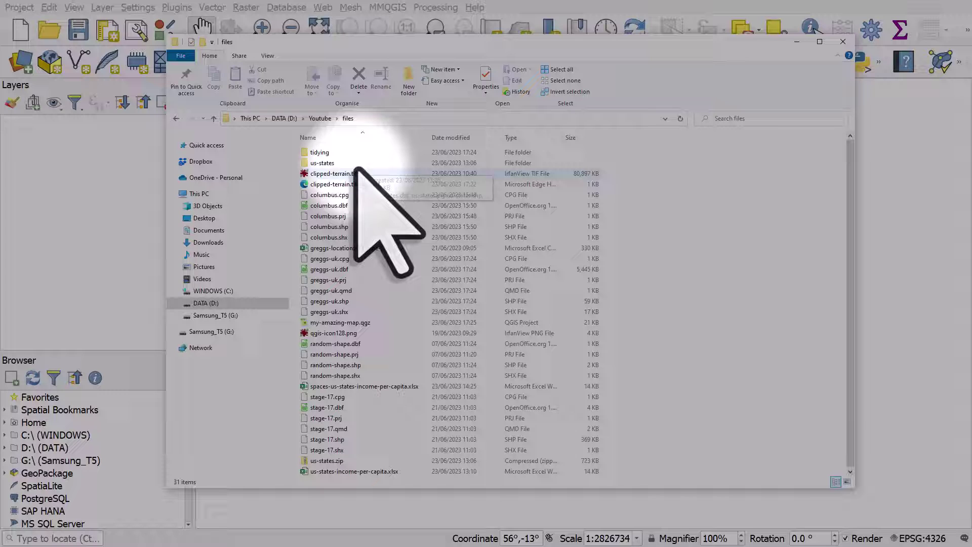
pyautogui.click(342, 177)
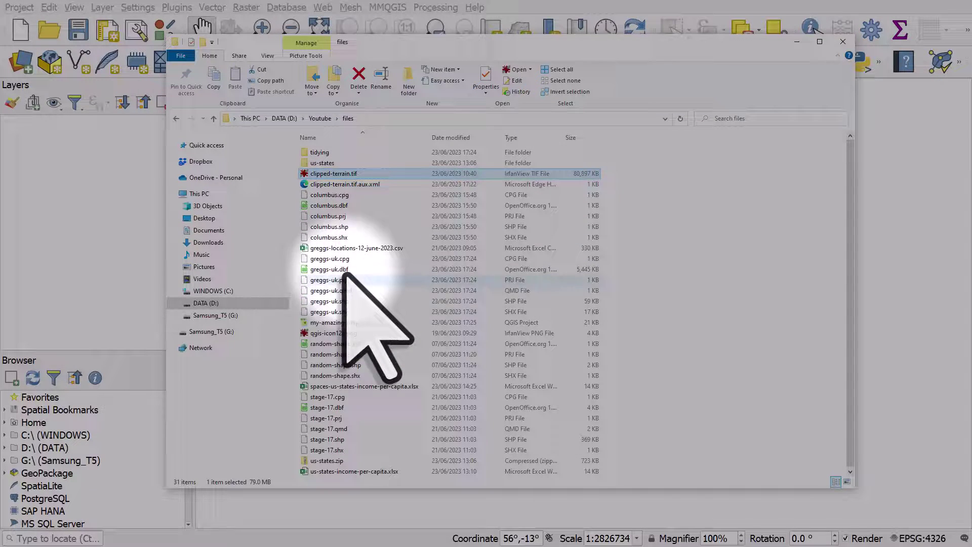
pyautogui.moveTo(342, 312); pyautogui.dragTo(335, 257)
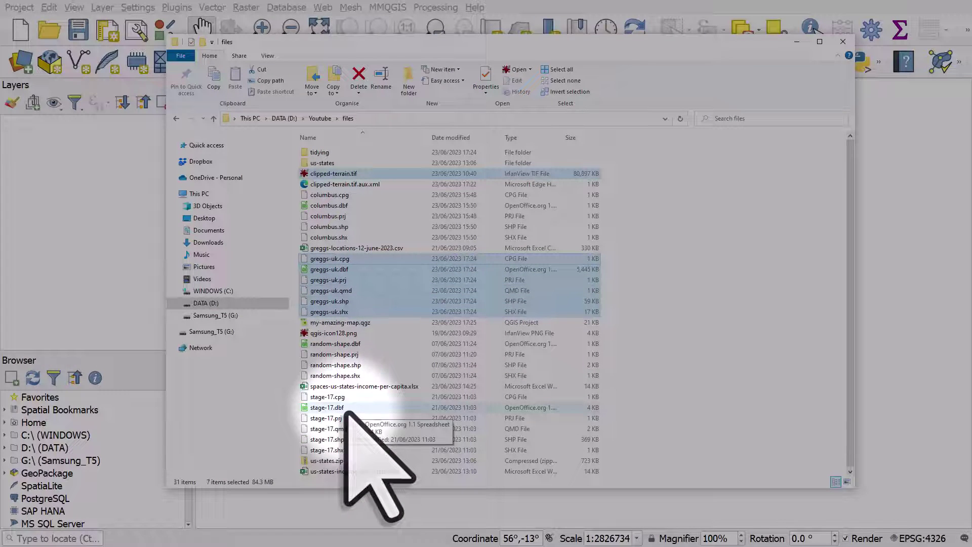
pyautogui.moveTo(355, 377); pyautogui.dragTo(360, 346)
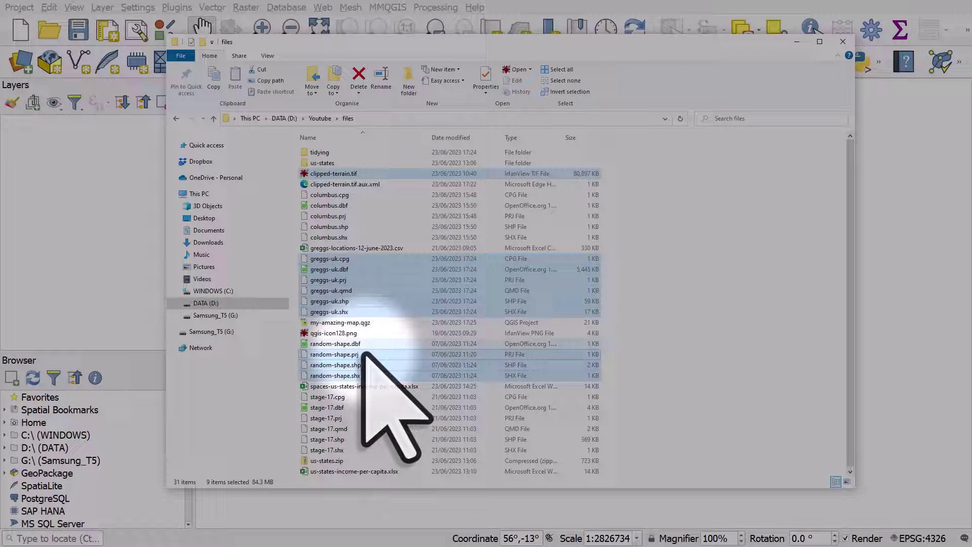
pyautogui.keyDown('ctrl'); pyautogui.click(313, 182); pyautogui.keyUp('ctrl')
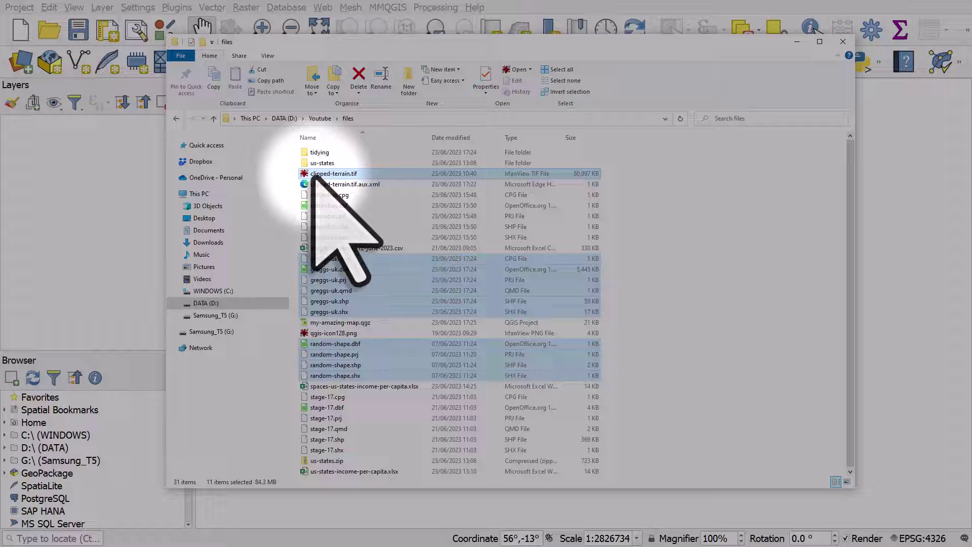
pyautogui.moveTo(314, 182)
pyautogui.mouseDown()
pyautogui.moveTo(325, 166)
pyautogui.moveTo(319, 152)
pyautogui.mouseUp()
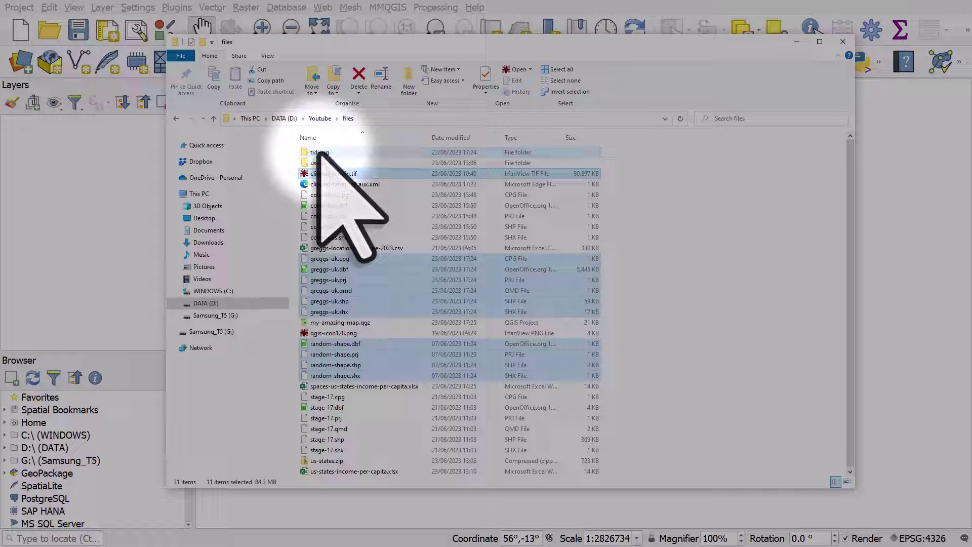
pyautogui.doubleClick(315, 162)
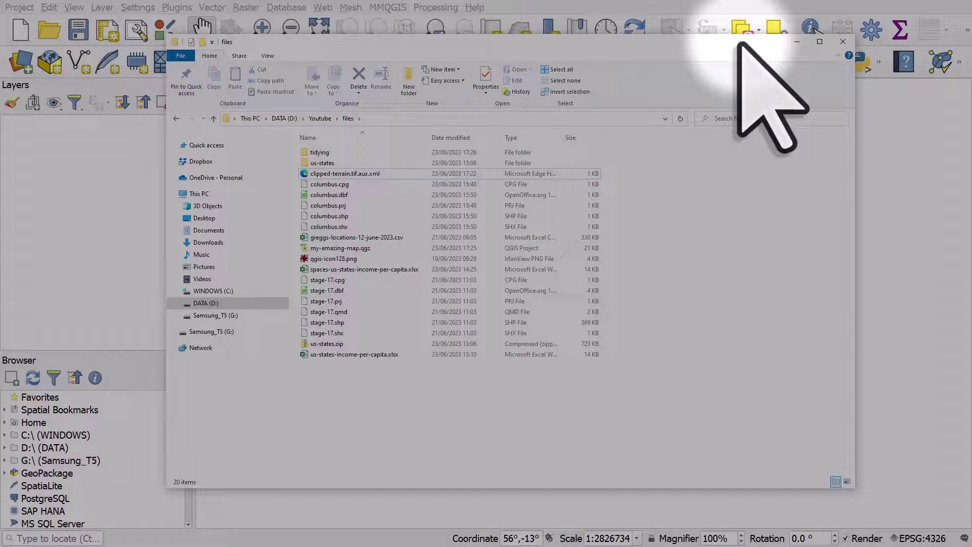
pyautogui.moveTo(737, 44); pyautogui.dragTo(106, 42)
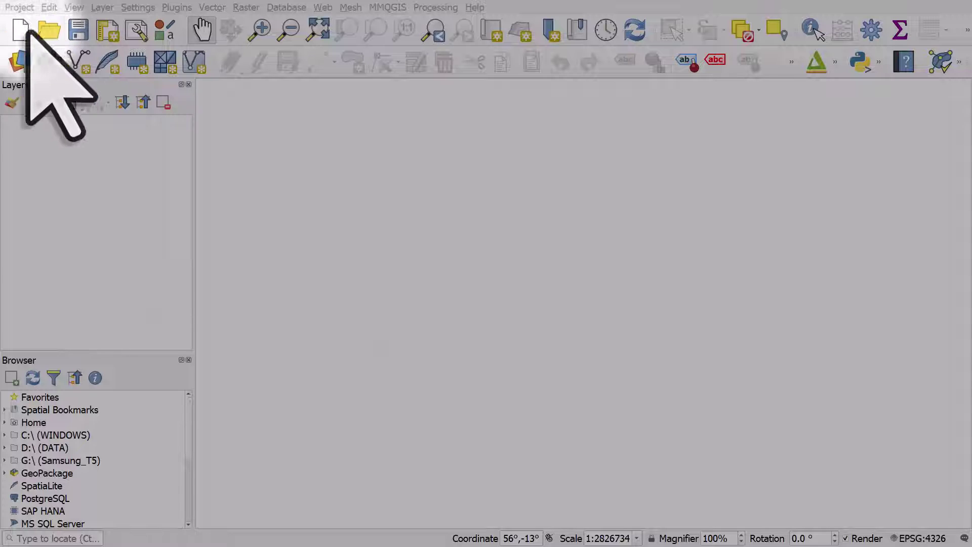
# Step: Open the my-amazing-map.qgz project file
pyautogui.click(49, 29)
pyautogui.click(164, 96)
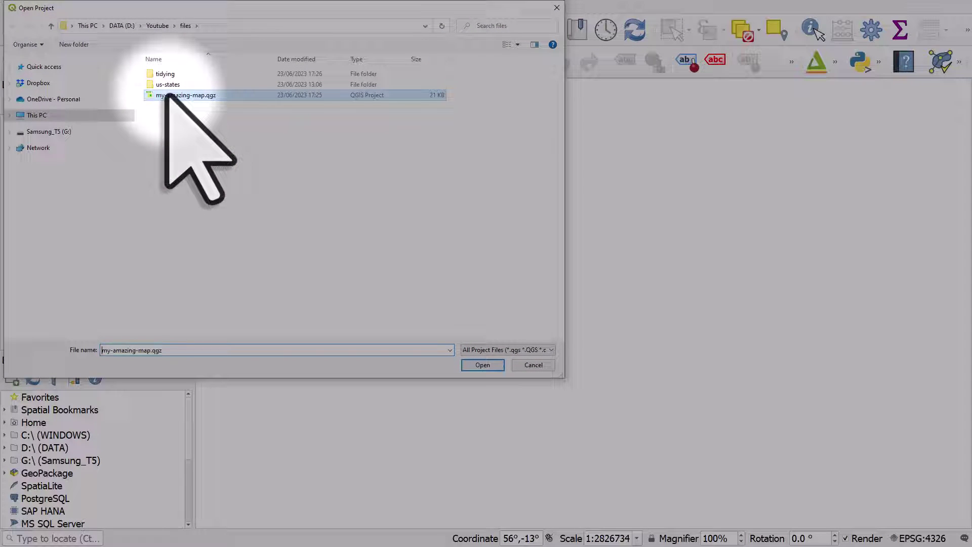
pyautogui.click(483, 365)
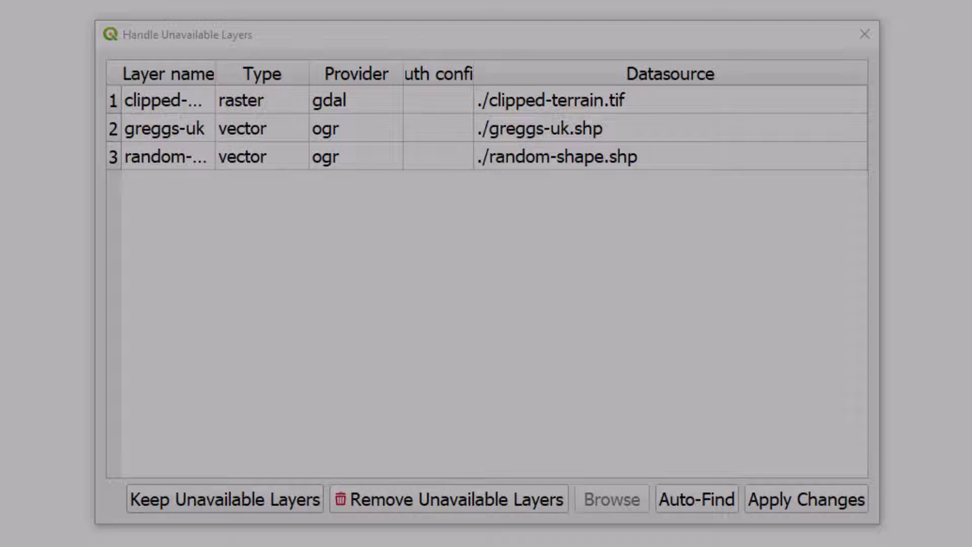
# Step: Run Auto-Find to repoint all three layers to the tidying folder
pyautogui.click(715, 502)
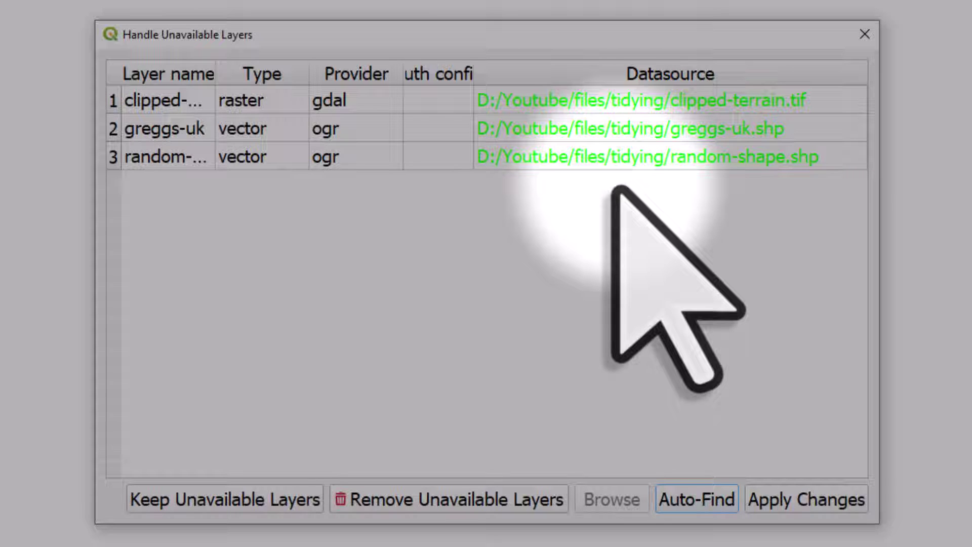
pyautogui.click(524, 101)
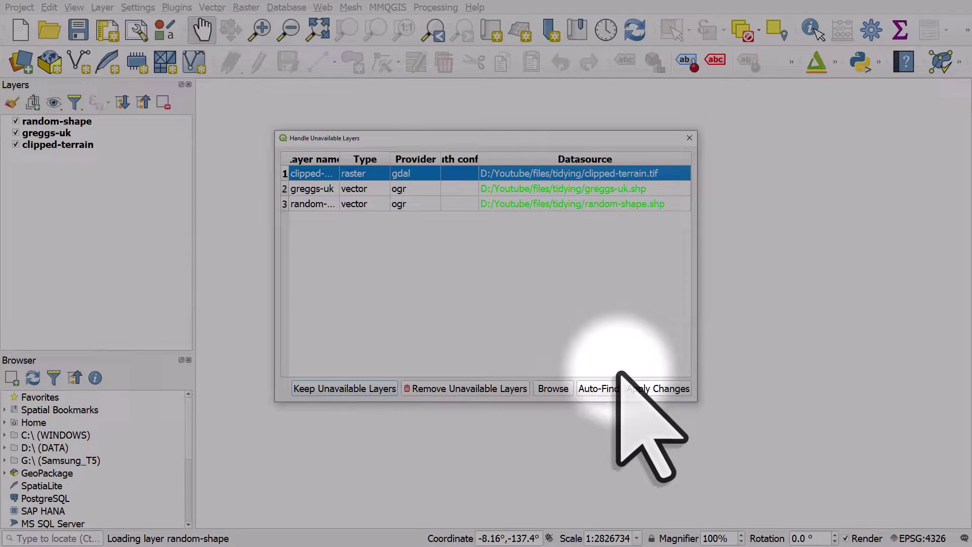
# Step: Apply the found layer paths and dismiss the ballpark transform warning
pyautogui.click(658, 388)
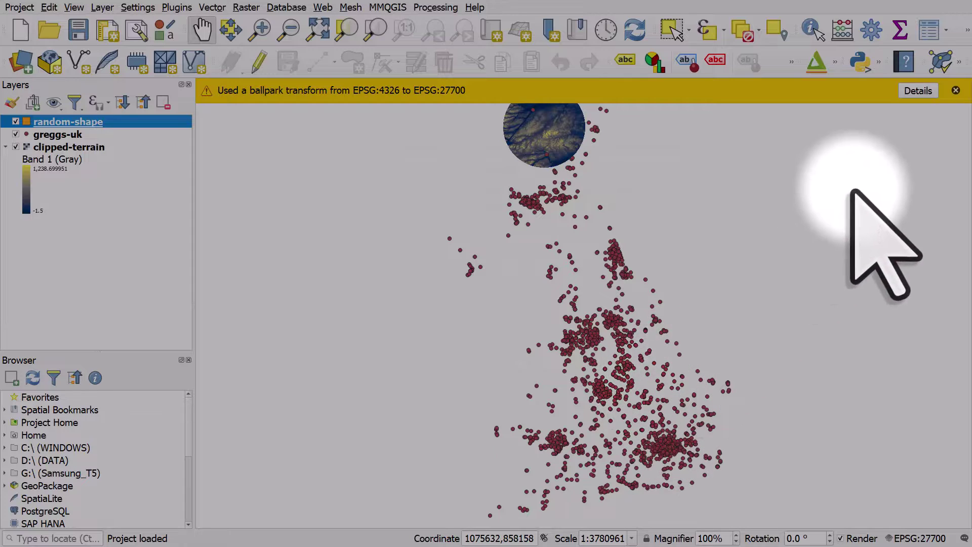
pyautogui.click(956, 91)
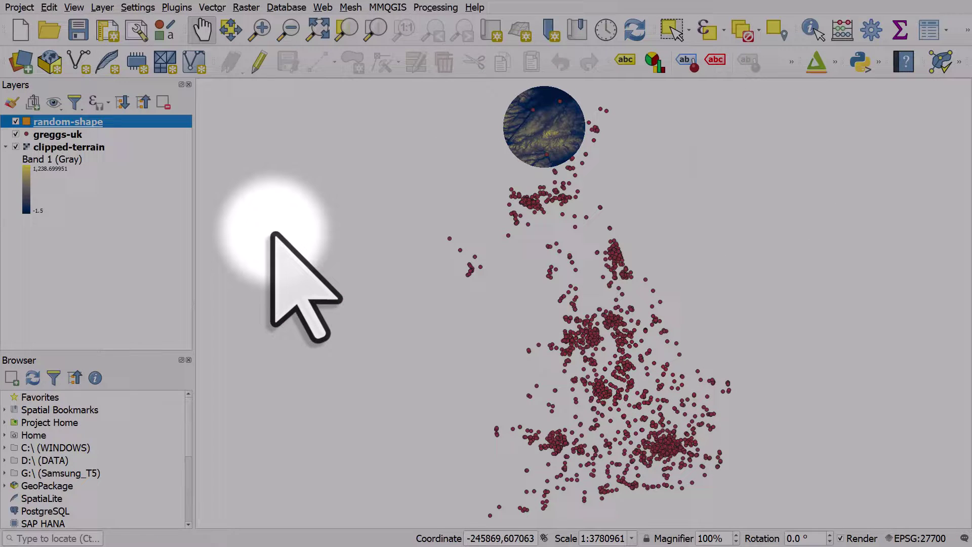